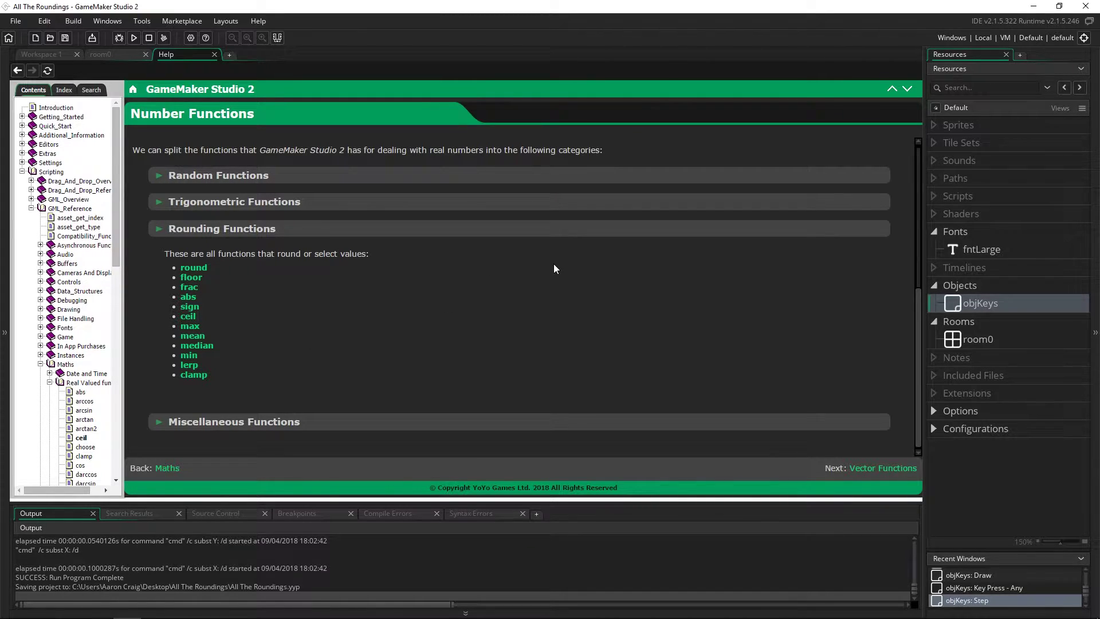
Step: Replace ceil with round on line 3 of objKeys' Step code and run the game
{"action": "left_click", "coordinate": [51, 53]}
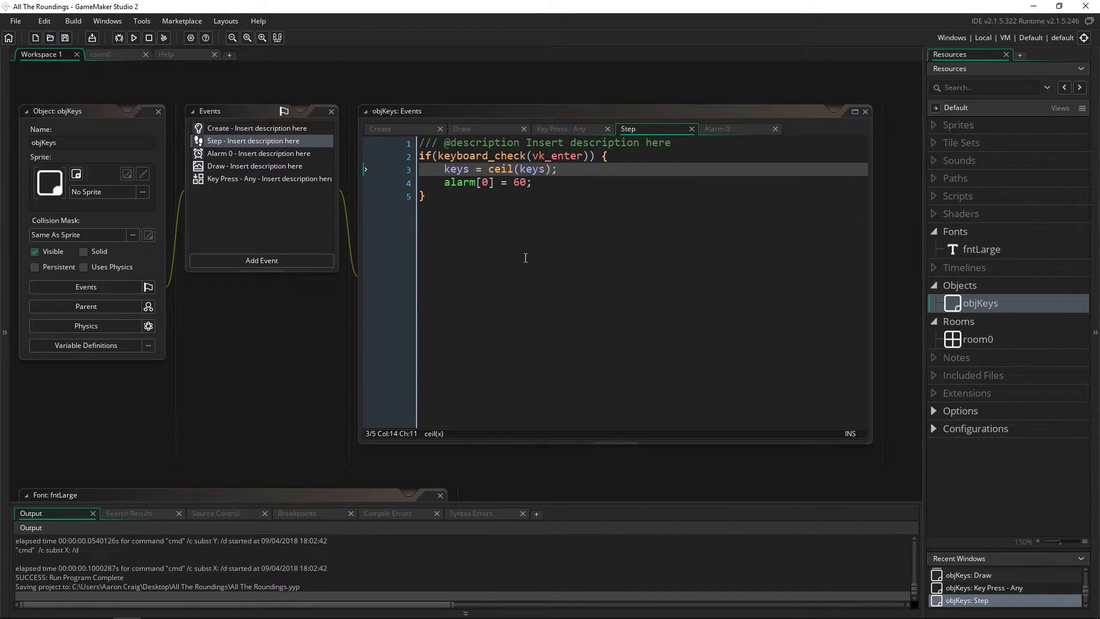
{"action": "left_click", "coordinate": [624, 203]}
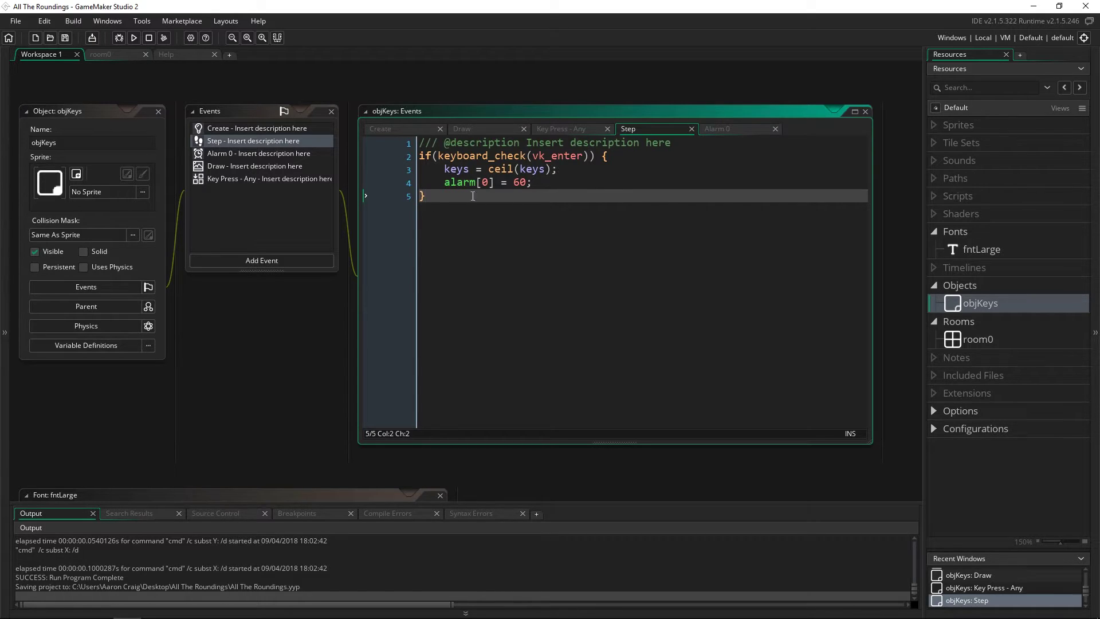
{"action": "double_click", "coordinate": [508, 170]}
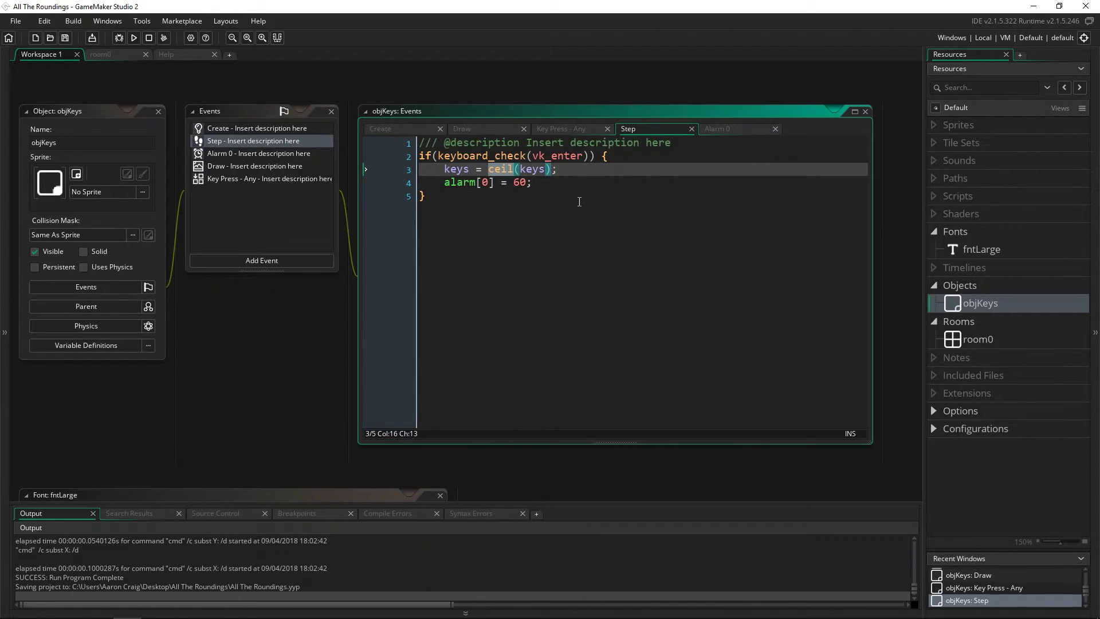
{"action": "type", "text": "round"}
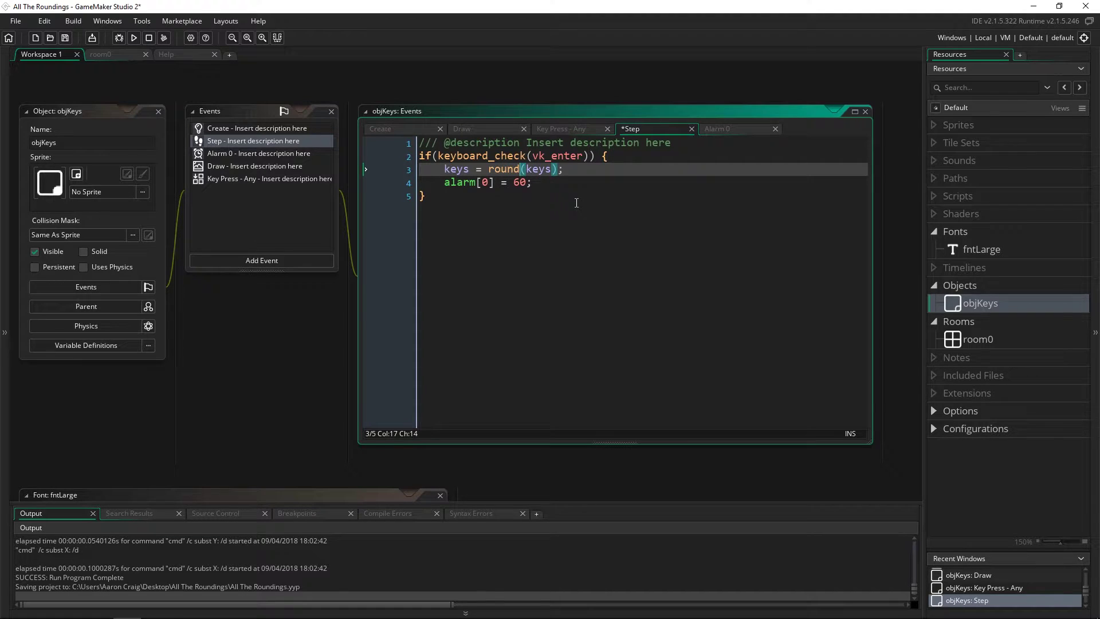
{"action": "key", "text": "F5"}
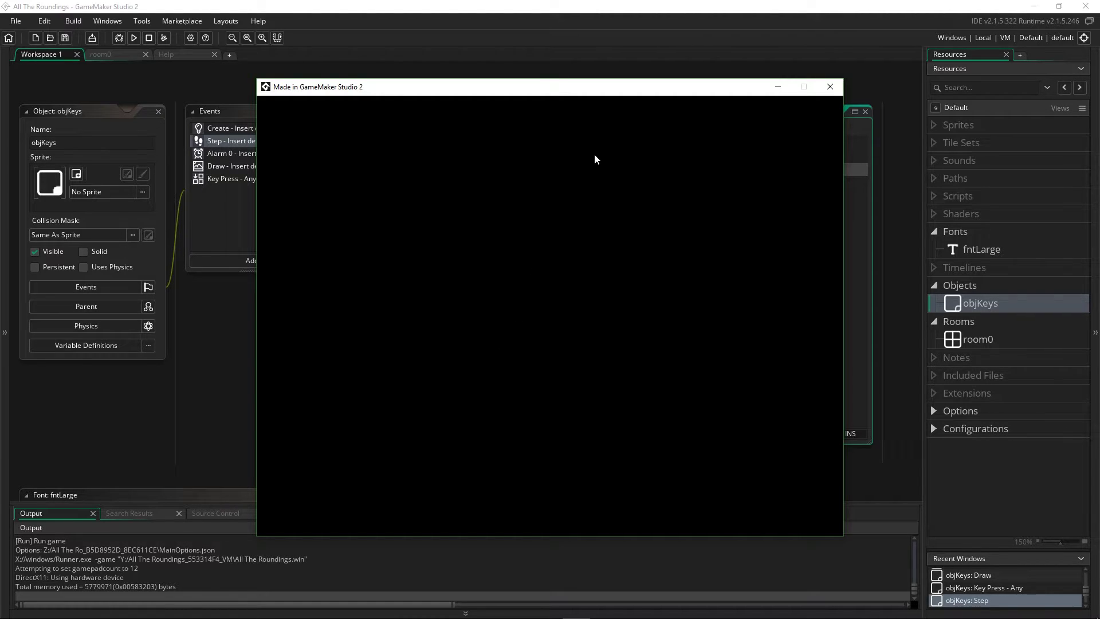
Step: Close the game and read the round help page, highlighting 'bankers rounding'
{"action": "left_click", "coordinate": [830, 87]}
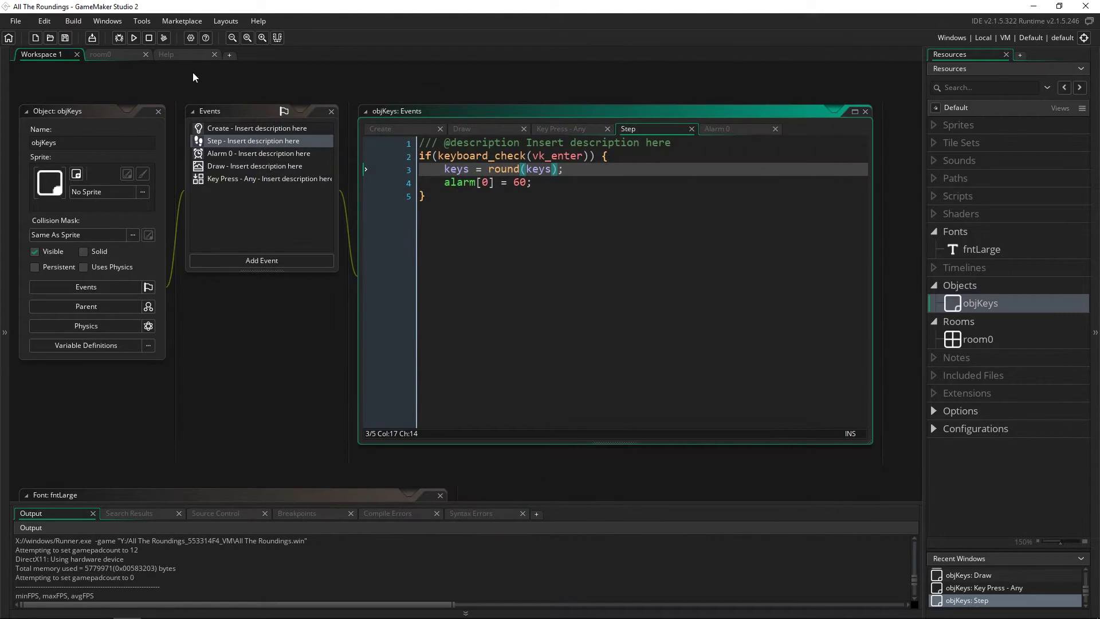
{"action": "middle_click", "coordinate": [501, 173]}
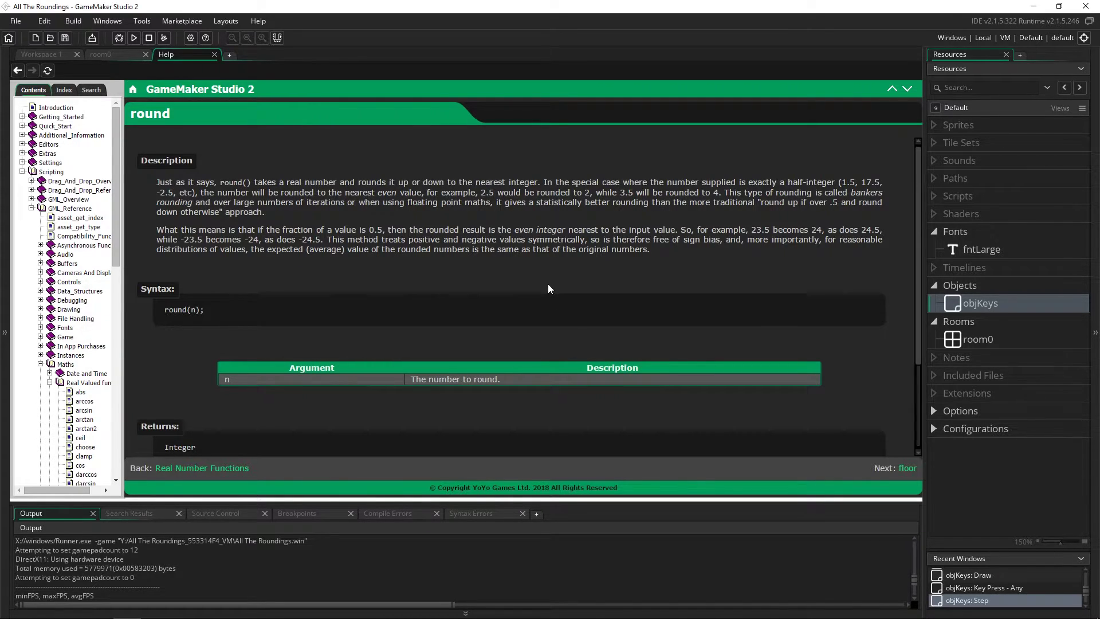
{"action": "scroll", "coordinate": [204, 327], "scroll_direction": "down", "scroll_amount": 3}
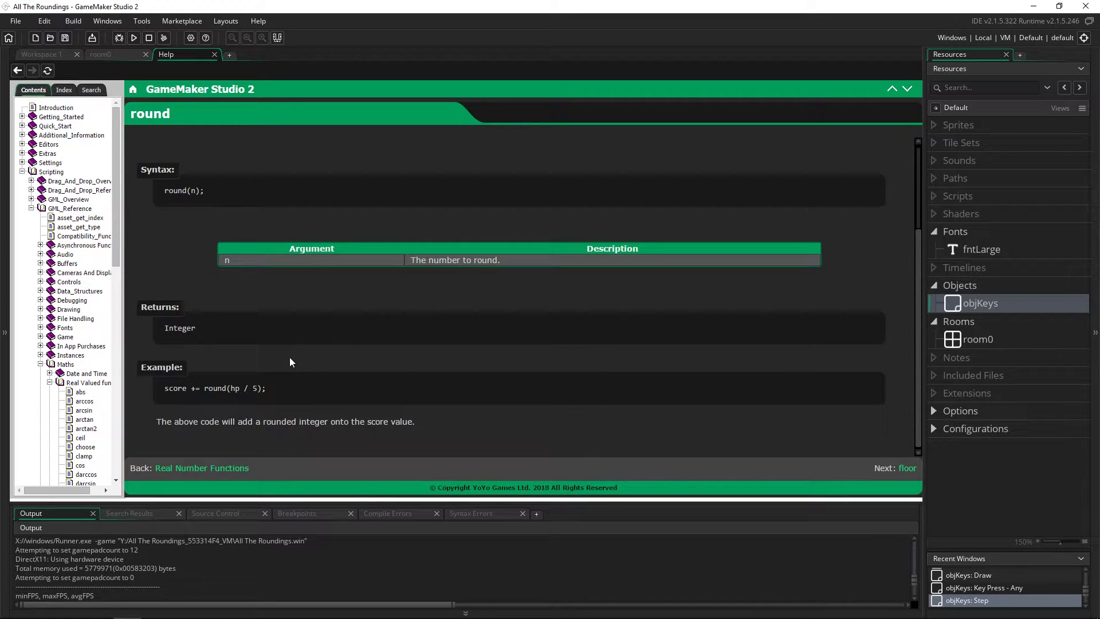
{"action": "scroll", "coordinate": [289, 362], "scroll_direction": "up", "scroll_amount": 3}
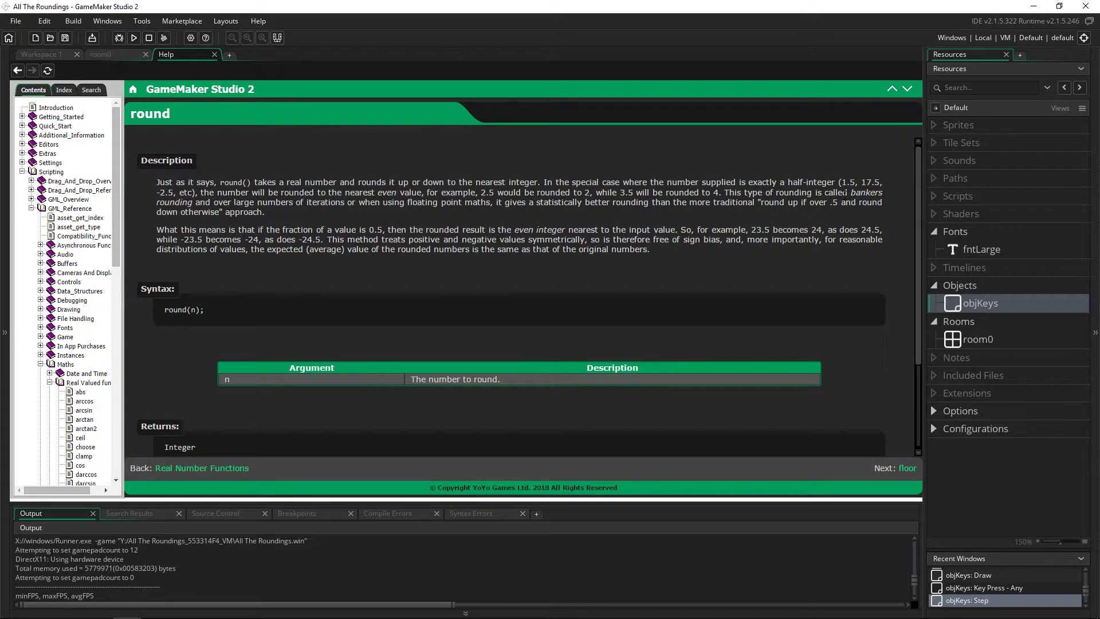
{"action": "left_click_drag", "start_coordinate": [848, 193], "coordinate": [193, 202]}
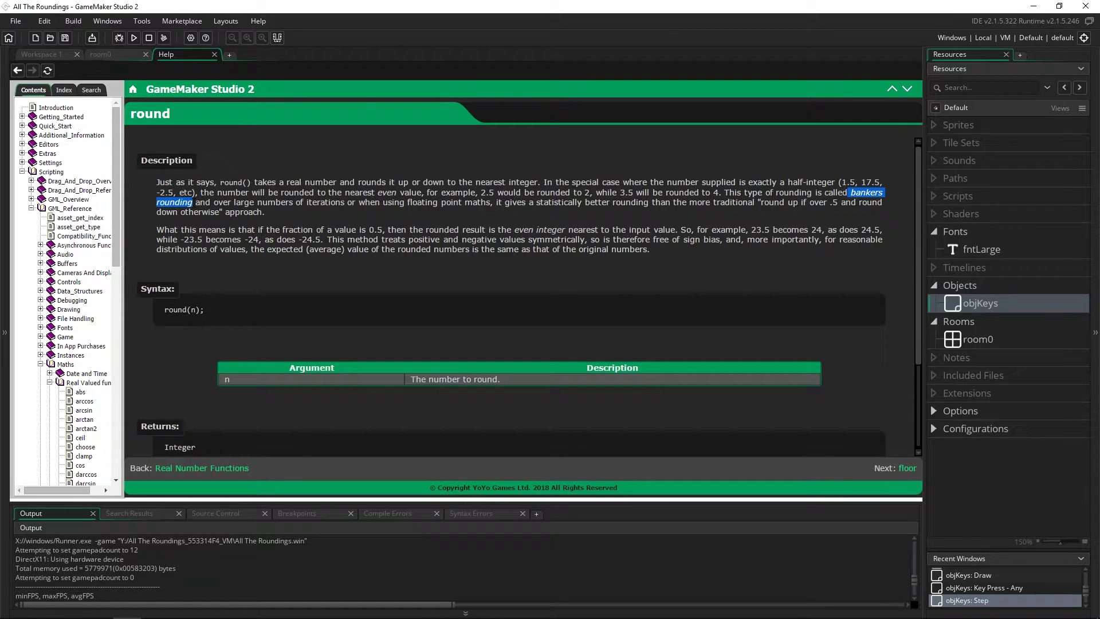
{"action": "left_click", "coordinate": [419, 249]}
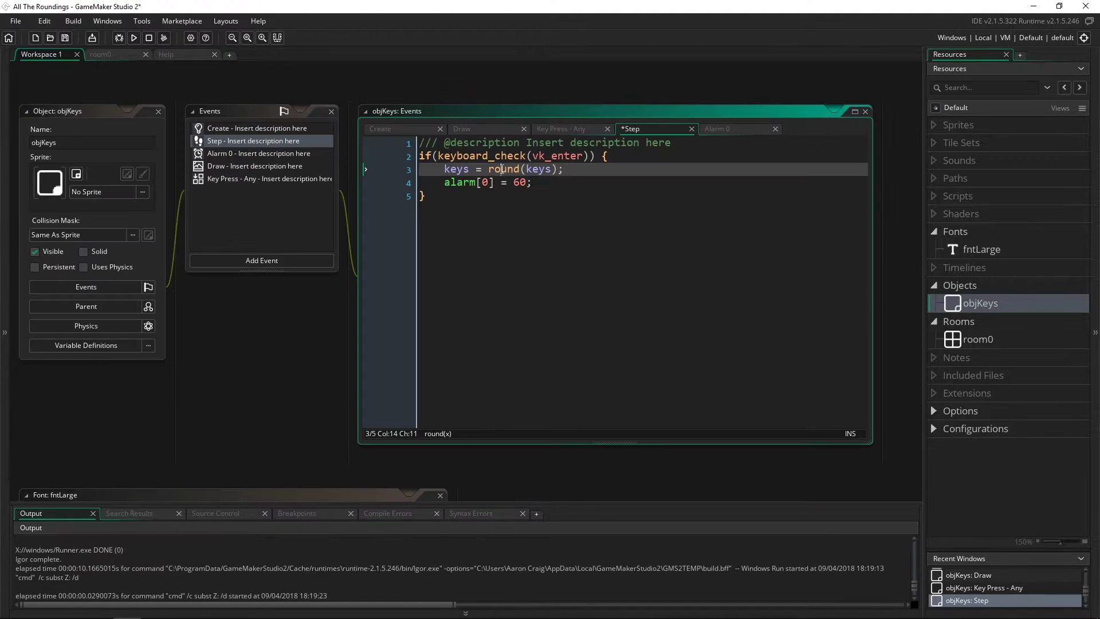
Step: Change round back to ceil on line 3 and launch the game
{"action": "double_click", "coordinate": [502, 169]}
{"action": "type", "text": "ceil"}
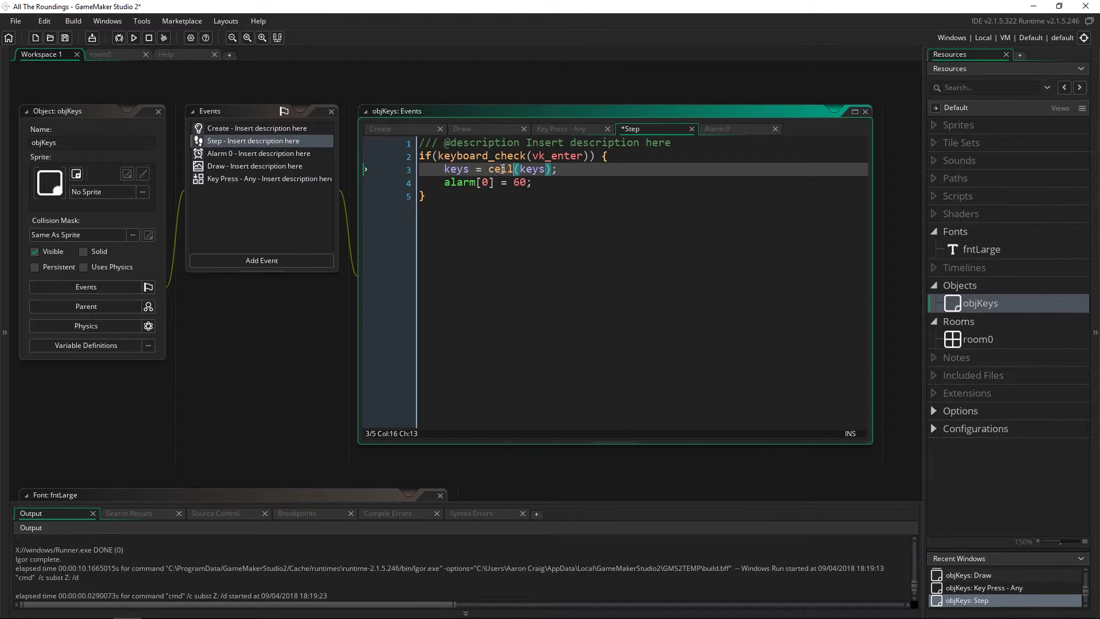
{"action": "left_click", "coordinate": [570, 170]}
{"action": "key", "text": "F5"}
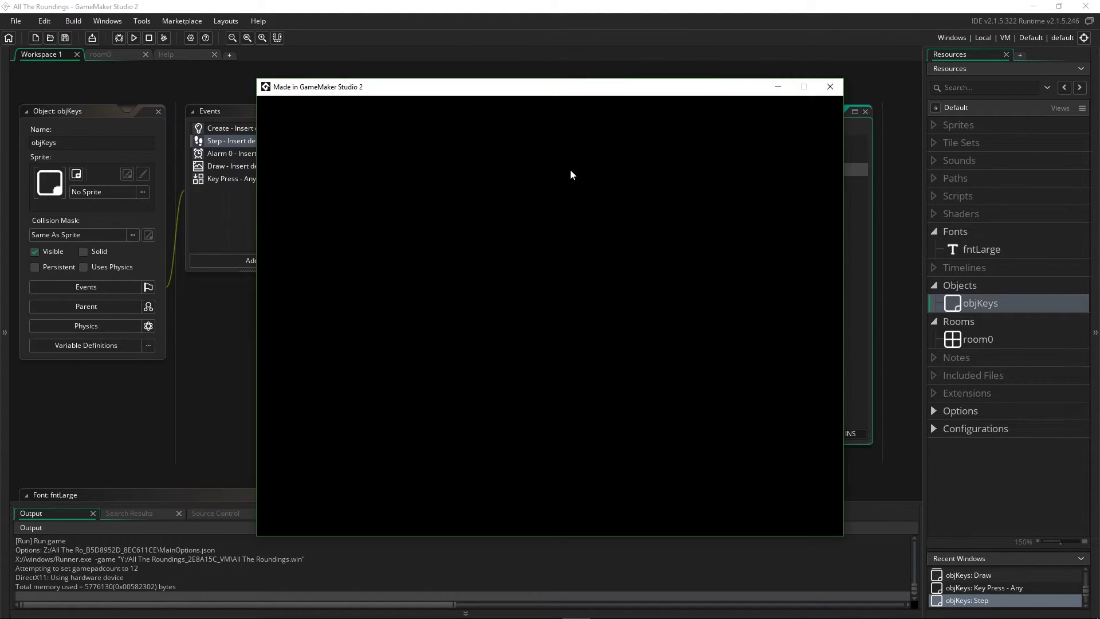
Step: Test ceil in the game: 3.1 and 3.9 give 4, -1.1 gives -1
{"action": "key", "text": "c"}
{"action": "key", "text": "space"}
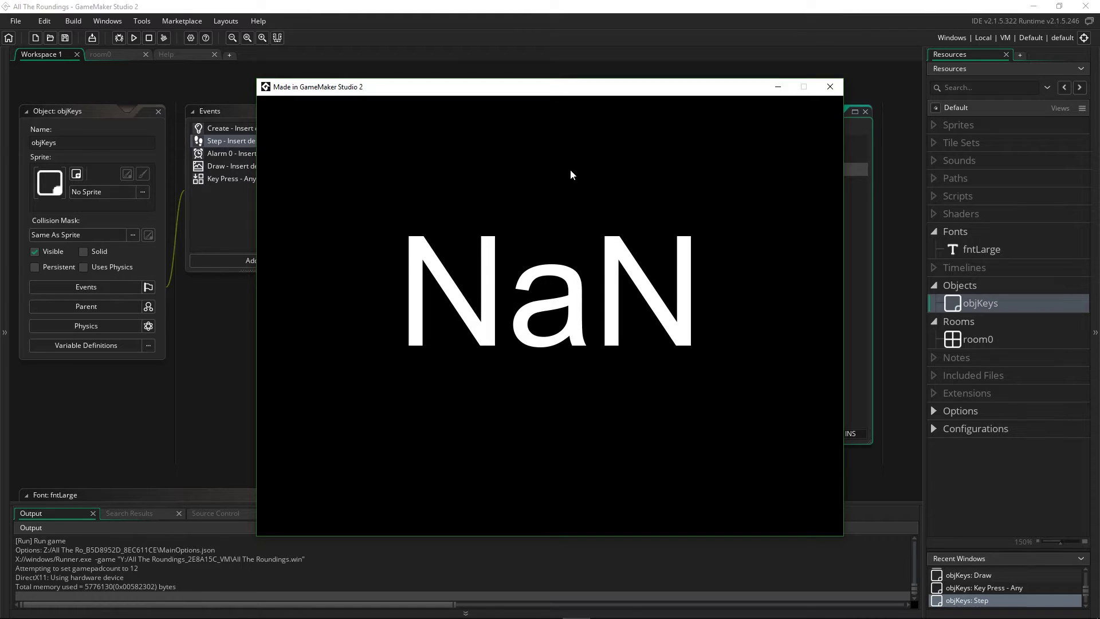
{"action": "key", "text": "BackSpace"}
{"action": "type", "text": "3.1"}
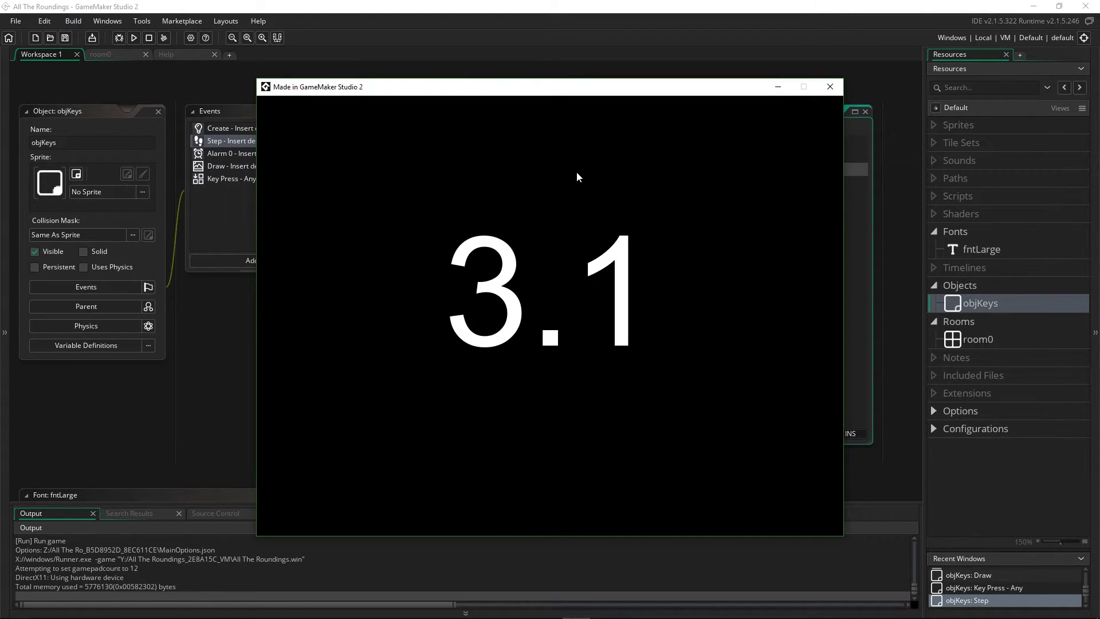
{"action": "key", "text": "space"}
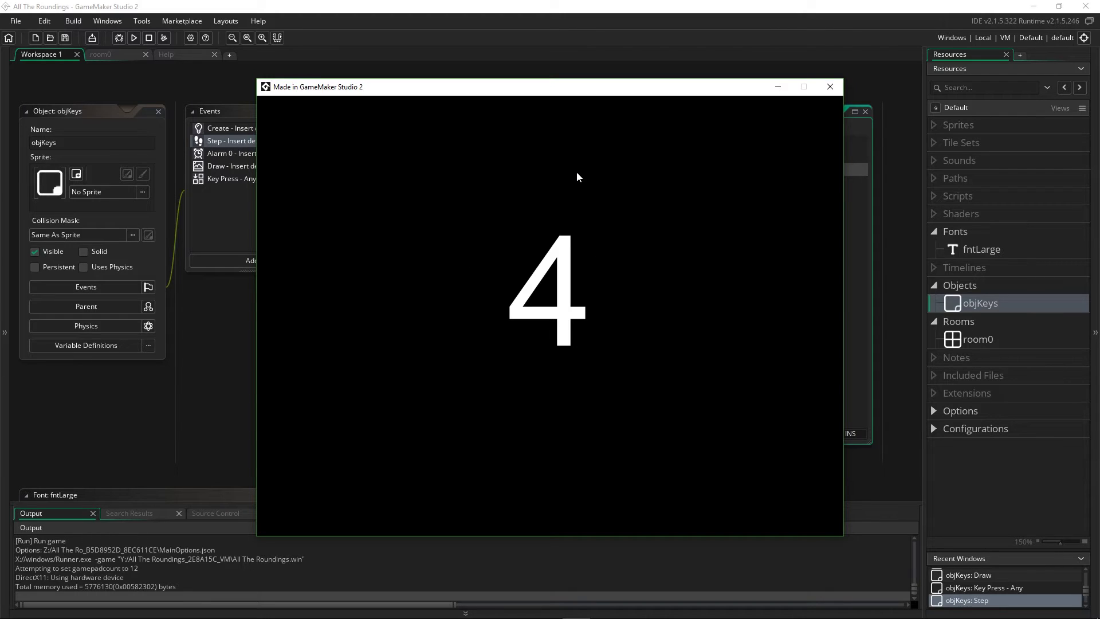
{"action": "key", "text": "BackSpace"}
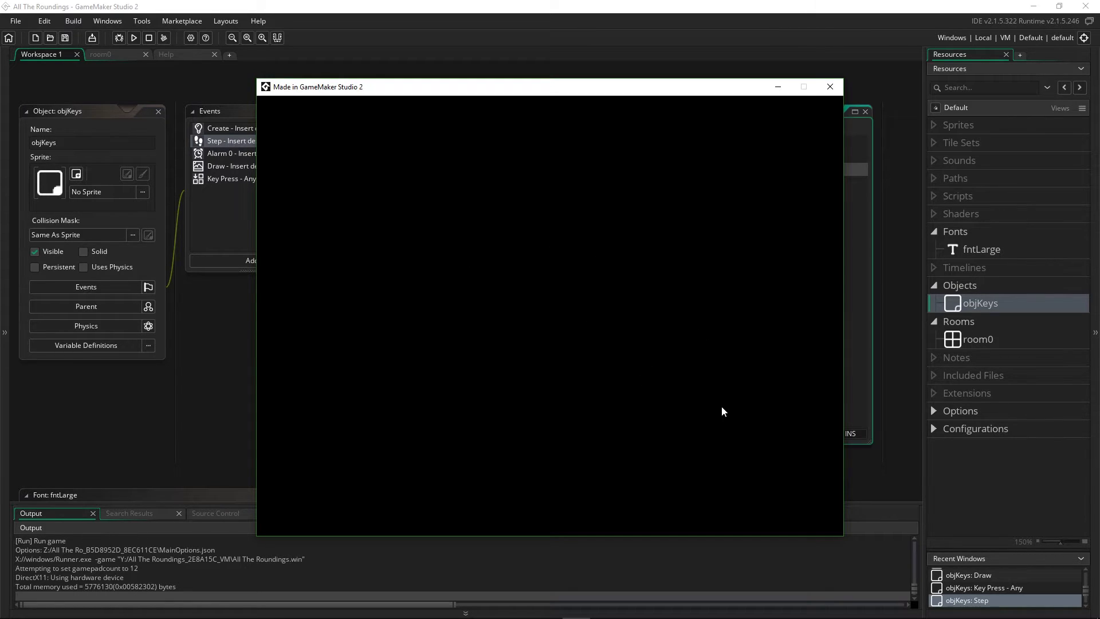
{"action": "type", "text": "3.9"}
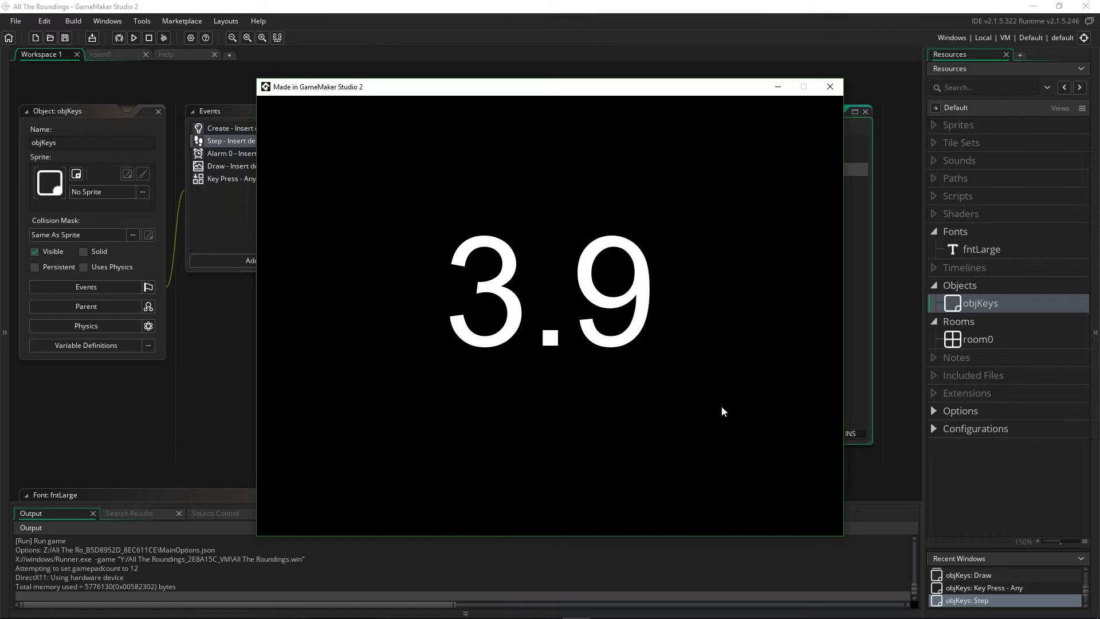
{"action": "key", "text": "space"}
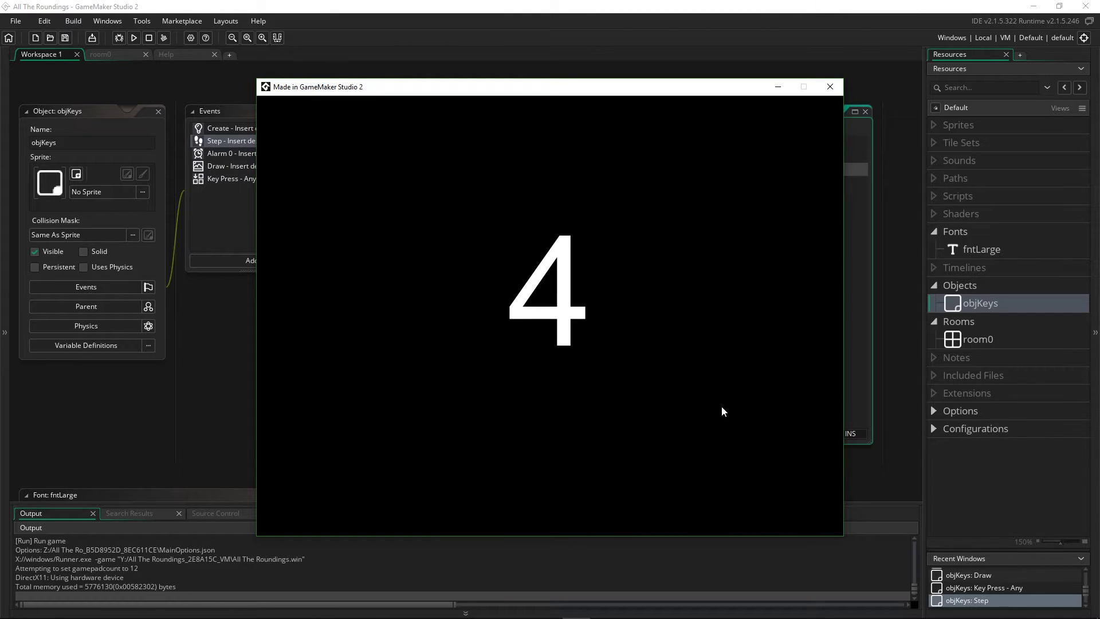
{"action": "key", "text": "BackSpace"}
{"action": "type", "text": "-"}
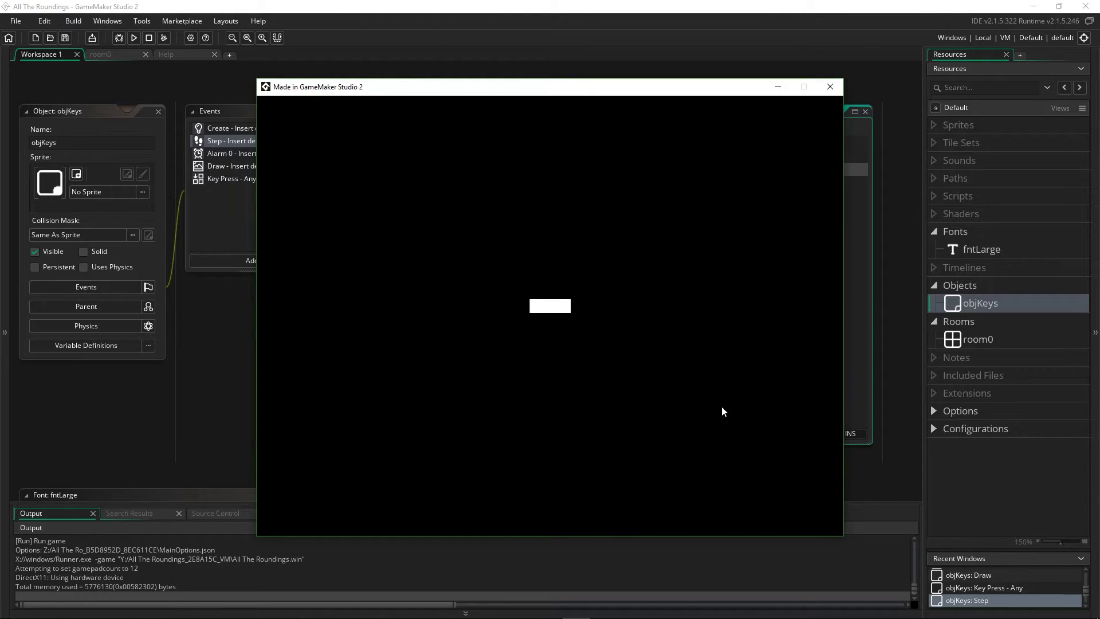
{"action": "type", "text": "1.1"}
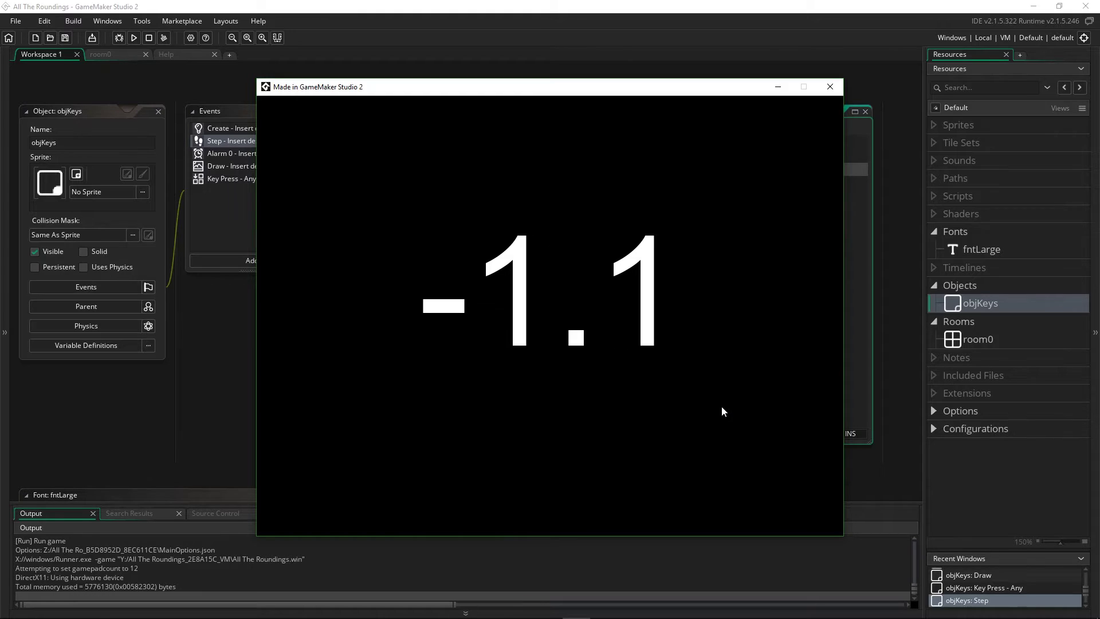
{"action": "key", "text": "BackSpace"}
{"action": "key", "text": "BackSpace"}
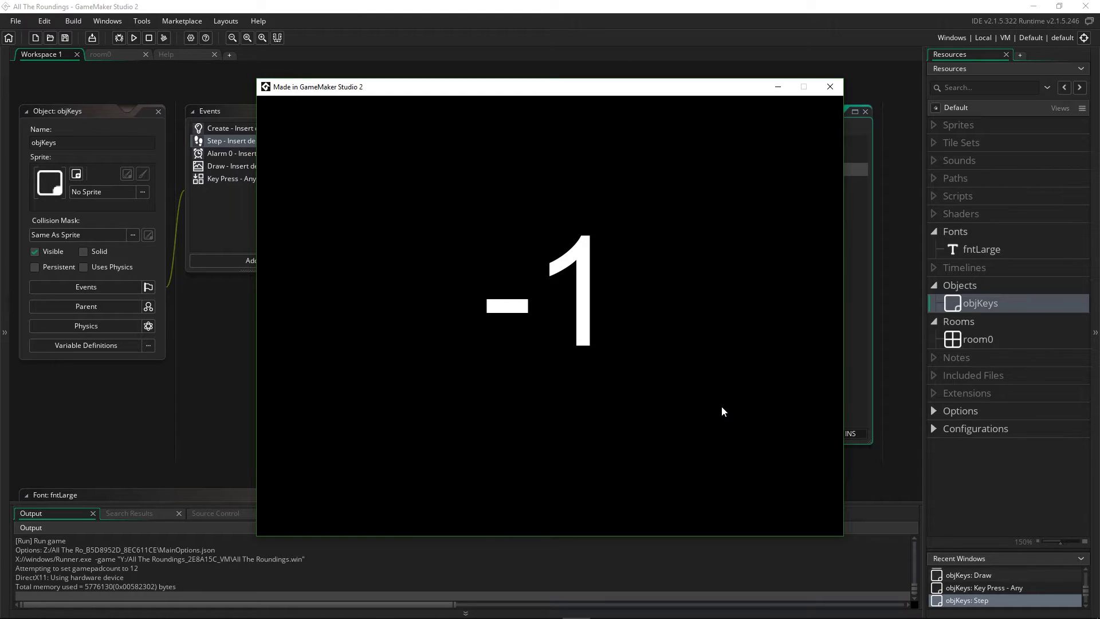
{"action": "key", "text": "BackSpace"}
{"action": "key", "text": "BackSpace"}
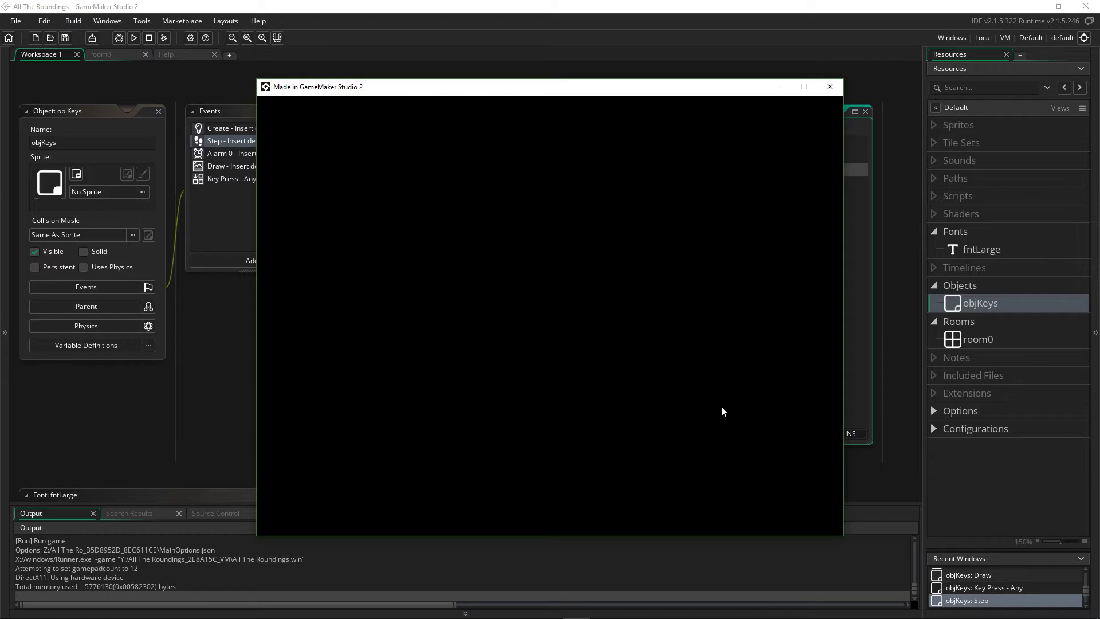
Step: Close the game, change line 3 to keys = floor(keys), and run again
{"action": "left_click", "coordinate": [827, 92]}
{"action": "double_click", "coordinate": [506, 169]}
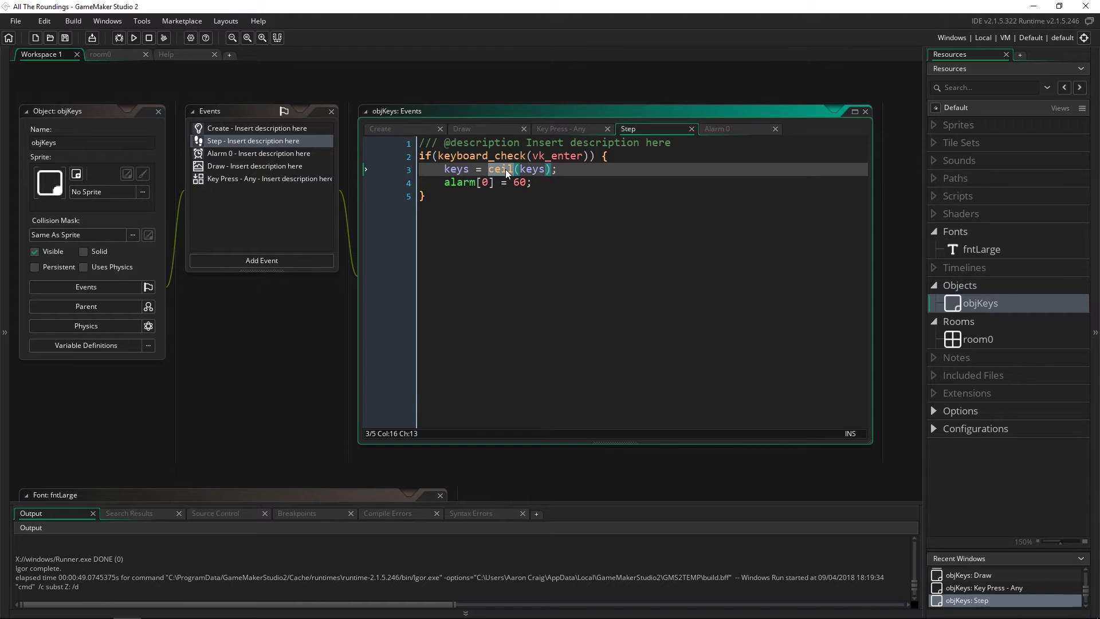
{"action": "type", "text": "floor"}
{"action": "left_click", "coordinate": [609, 178]}
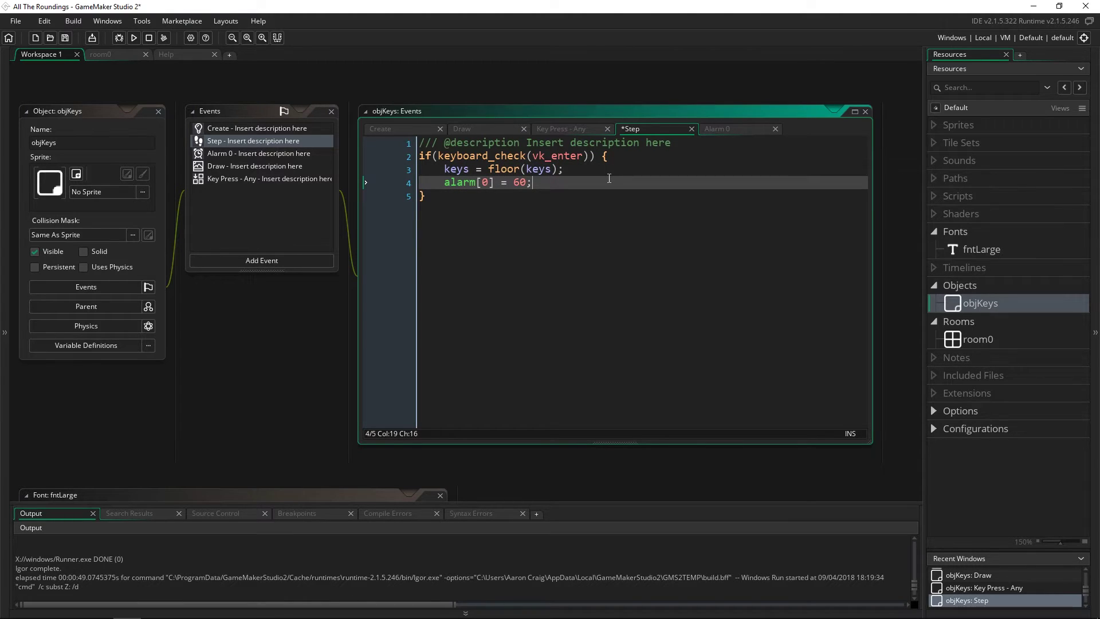
{"action": "key", "text": "F5"}
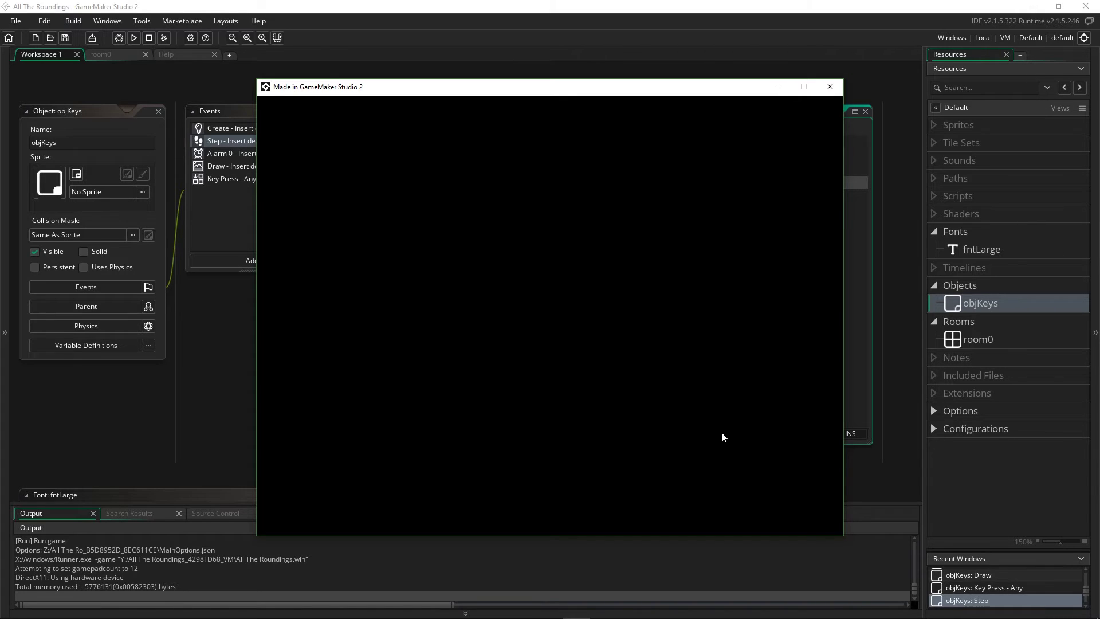
{"action": "left_click", "coordinate": [829, 87]}
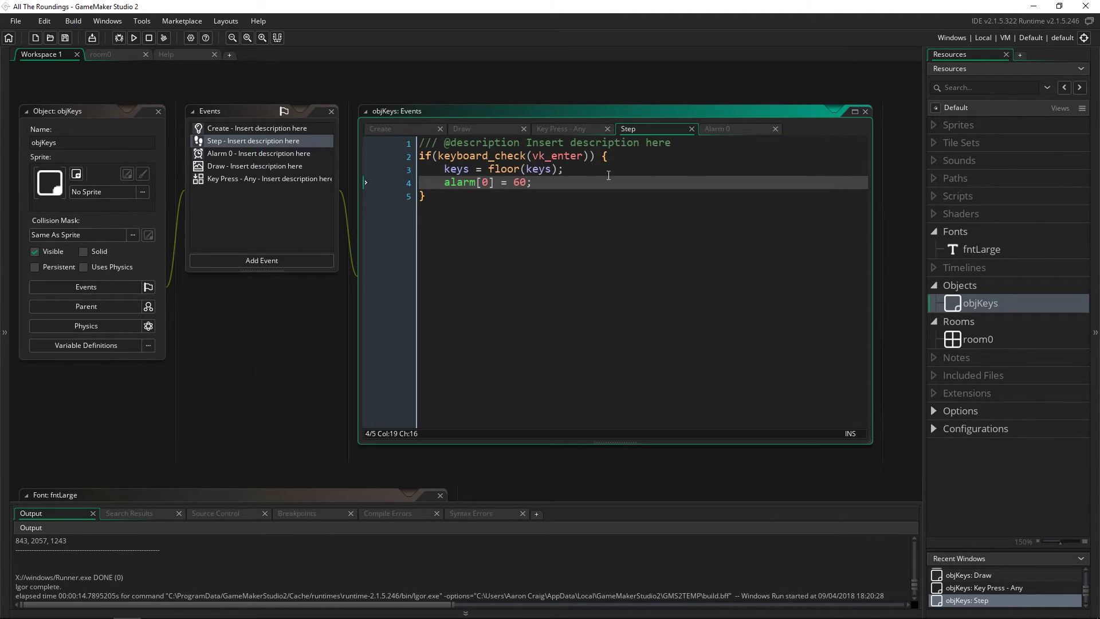
{"action": "left_click", "coordinate": [178, 54]}
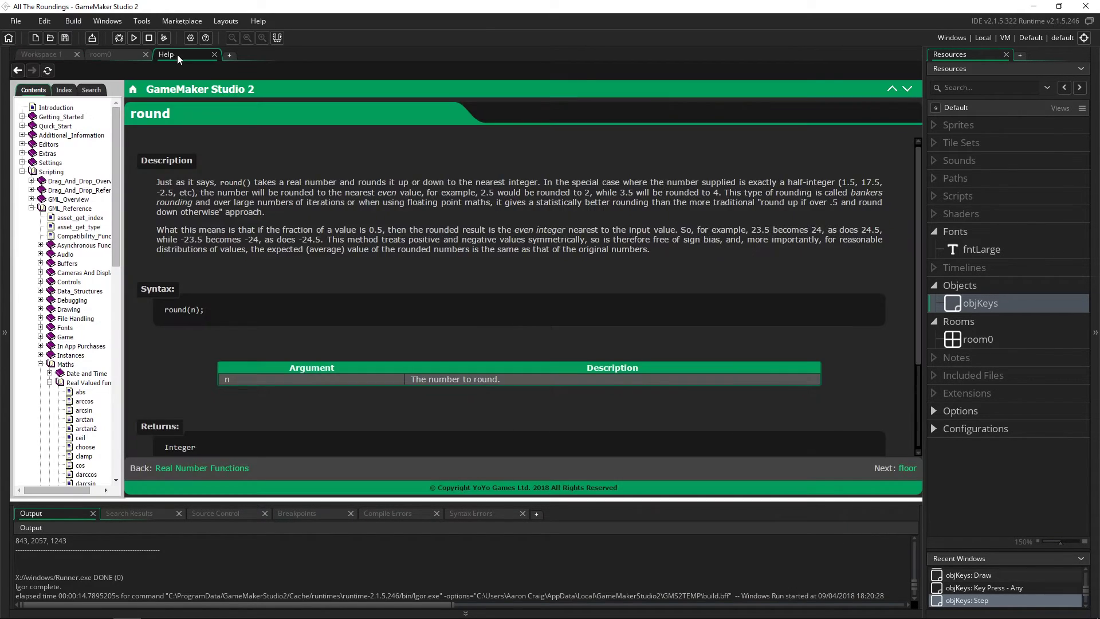
{"action": "left_click", "coordinate": [17, 70]}
{"action": "scroll", "coordinate": [388, 213], "scroll_direction": "down", "scroll_amount": 3}
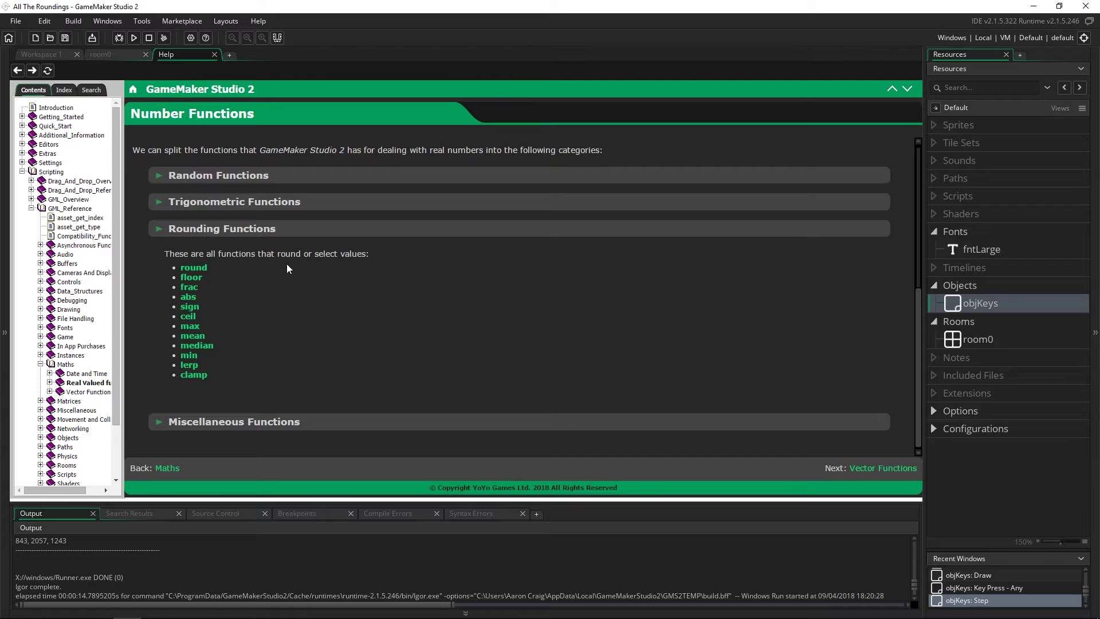
{"action": "left_click", "coordinate": [43, 54]}
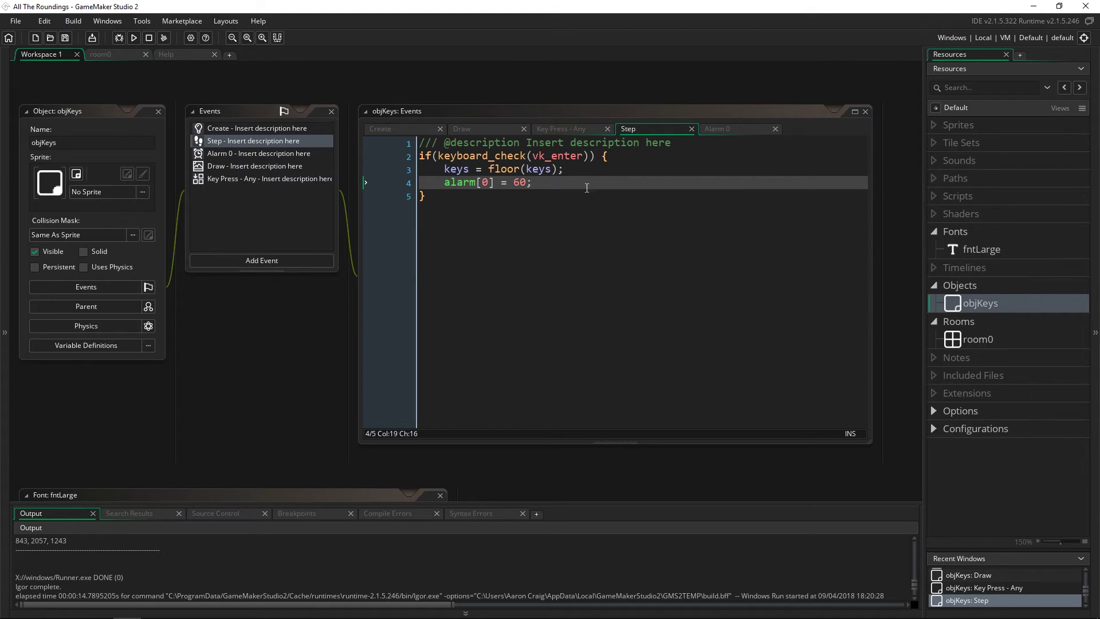
{"action": "left_click", "coordinate": [618, 199]}
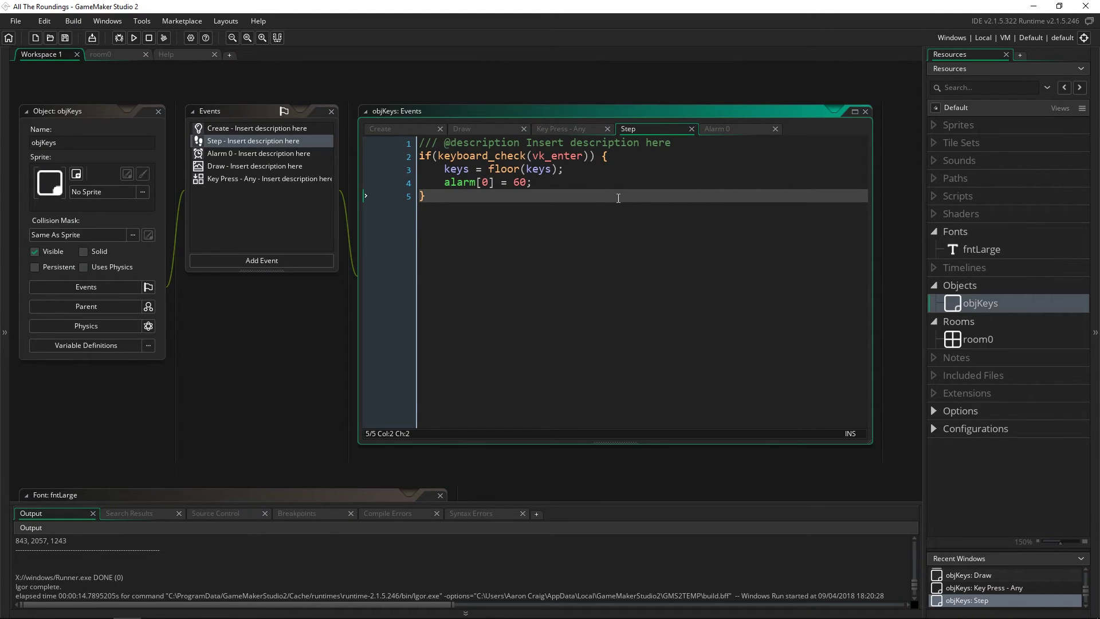